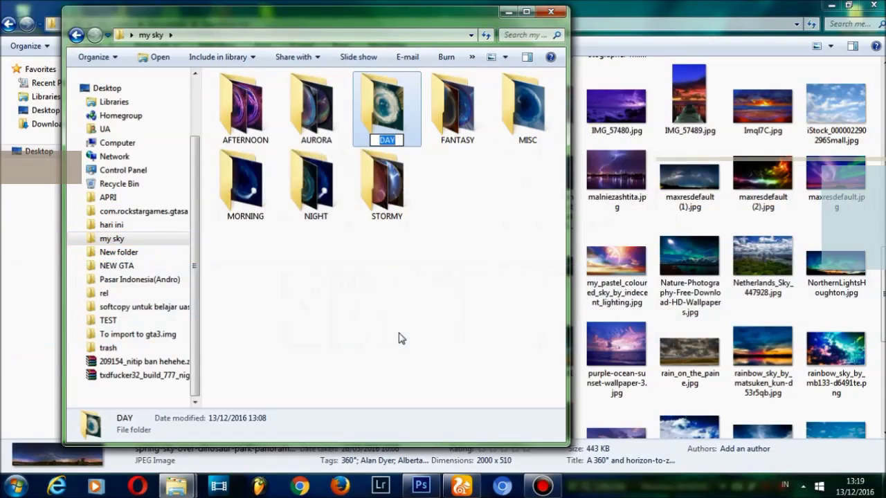
Step: Finish renaming the DAY folder and refresh the my sky folder view
left_click(398, 336)
left_click_drag(478, 332, 330, 441)
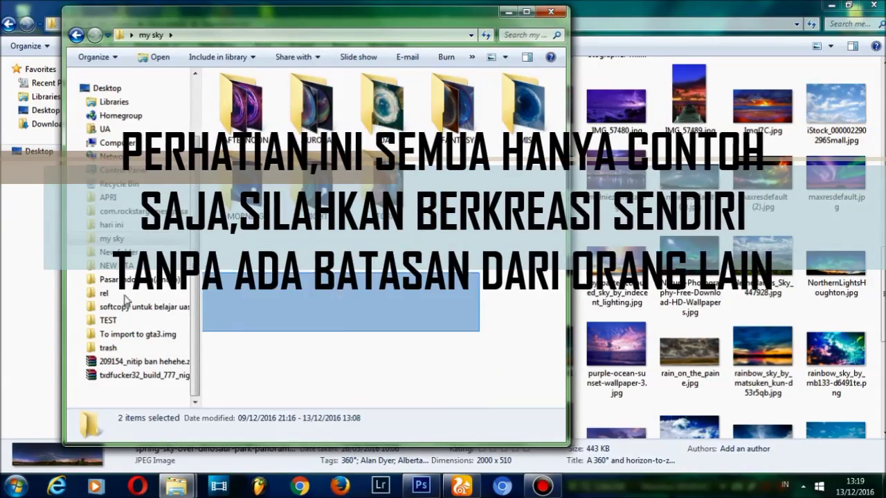
right_click(409, 283)
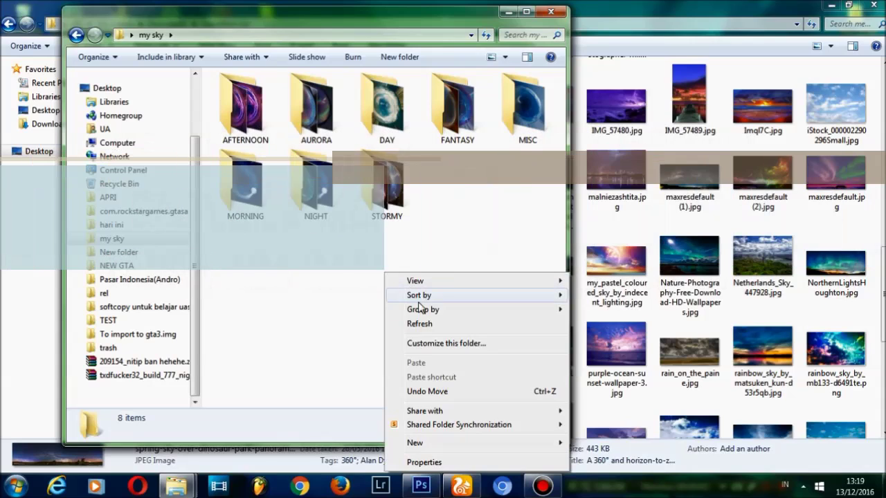
left_click(425, 324)
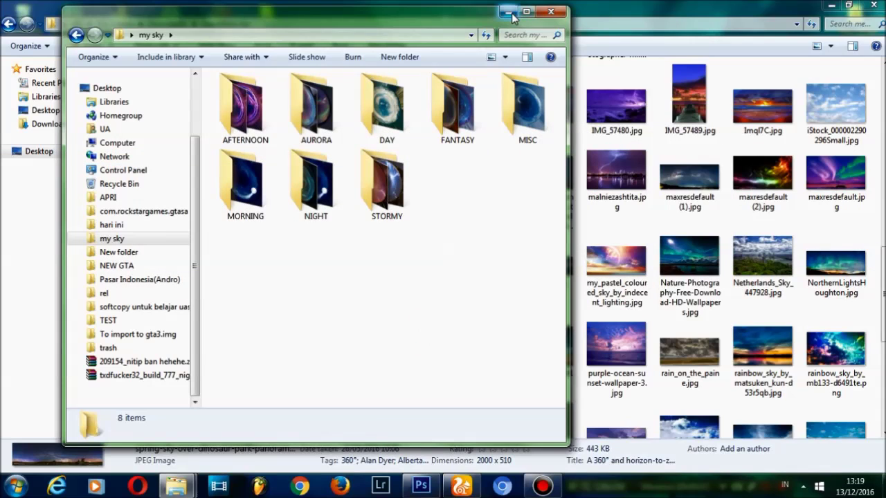
Step: Open the DAY folder and preview saD.png in Photo Gallery, then close the preview
double_click(398, 97)
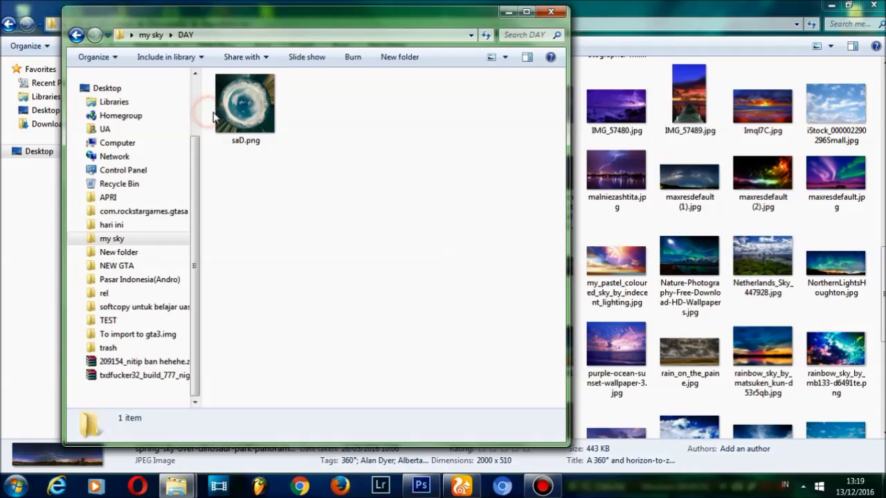
left_click(230, 111)
double_click(233, 114)
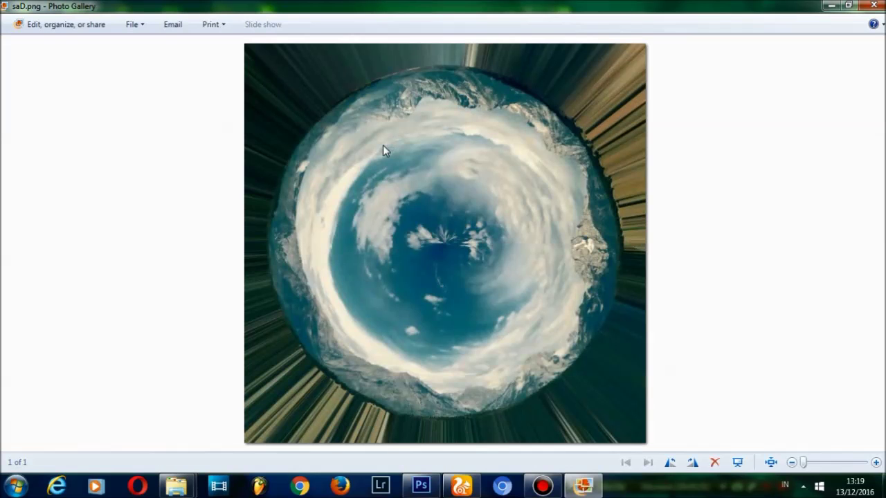
left_click(850, 6)
left_click(530, 45)
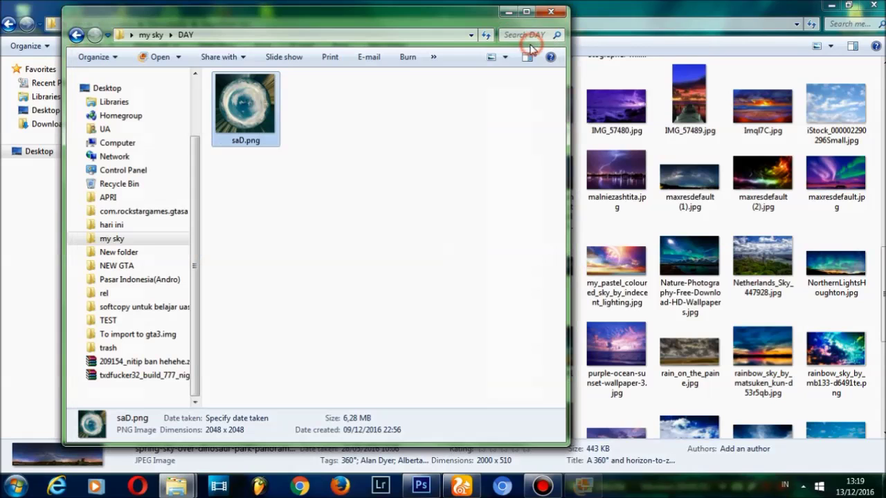
Step: Go back, minimize the my sky window, and scroll through the mentahan sky photos
left_click(76, 35)
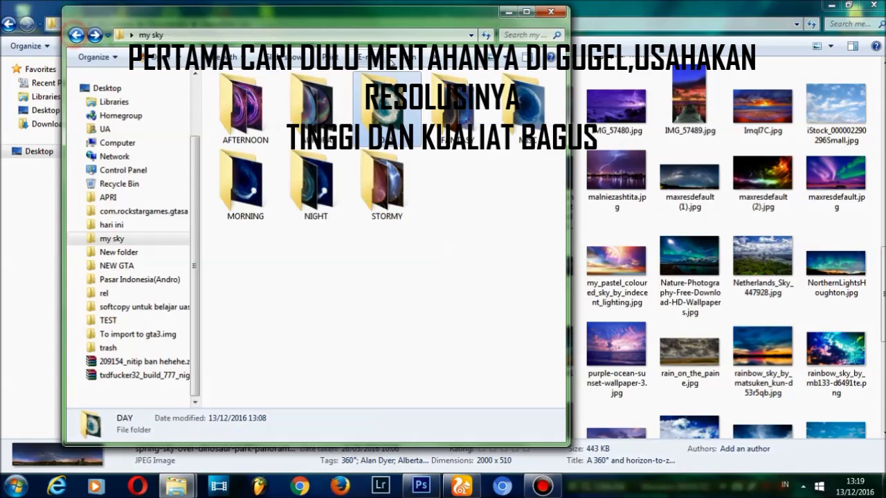
left_click(507, 12)
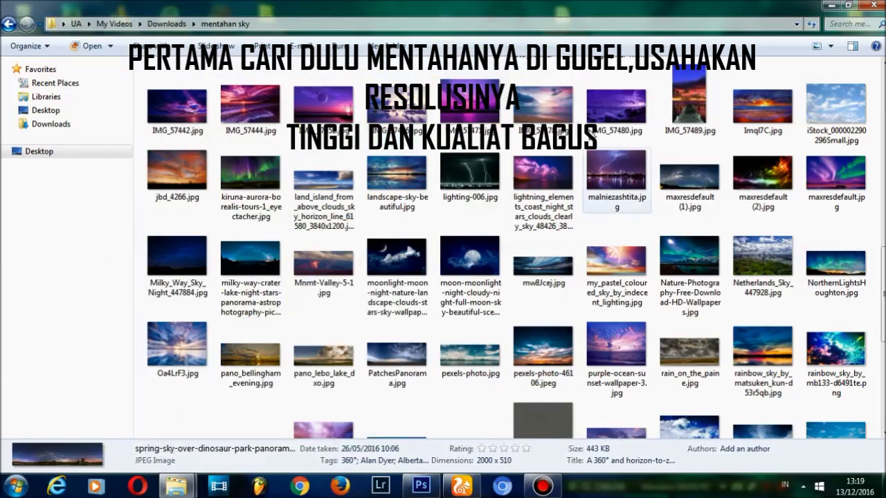
mouse_move(543, 114)
left_mouse_down()
mouse_move(405, 288)
mouse_move(564, 103)
left_mouse_up()
left_click(645, 178)
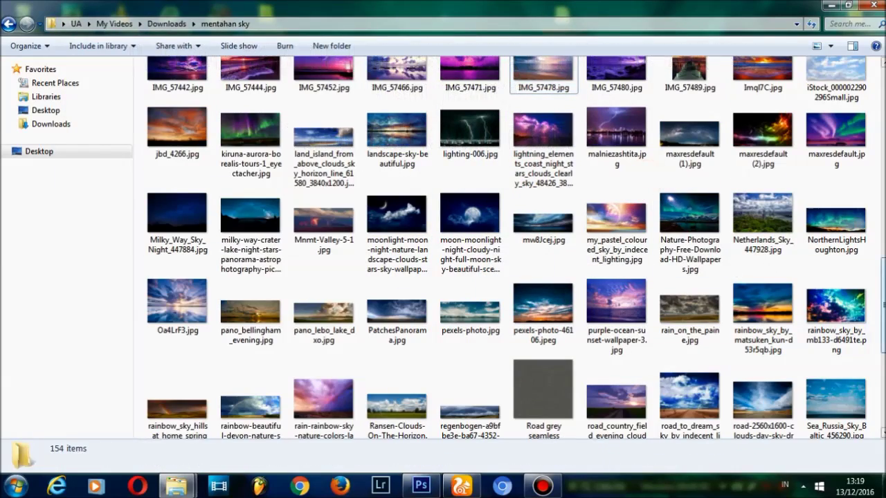
scroll(751, 310, "up", 10)
scroll(751, 310, "down", 10)
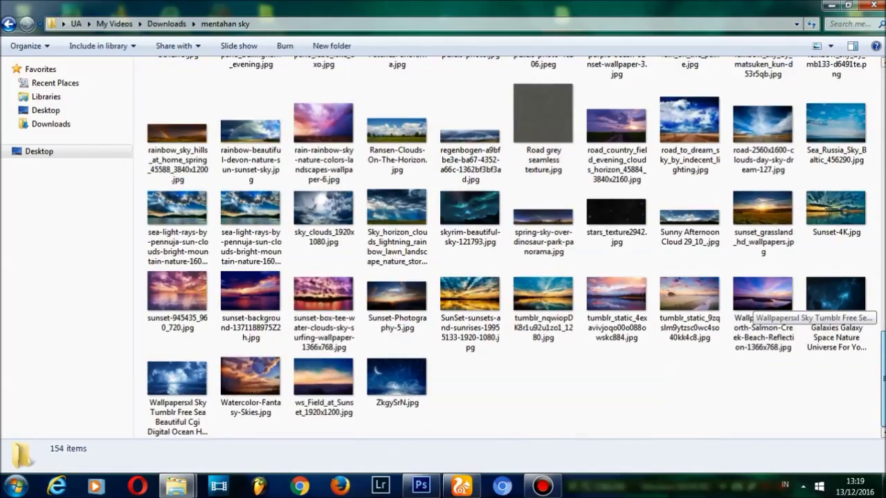
scroll(750, 310, "up", 5)
scroll(750, 310, "up", 10)
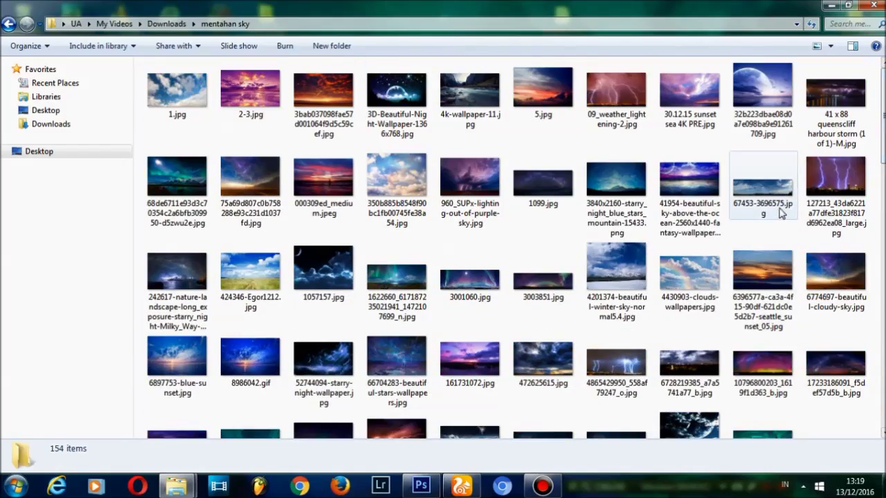
scroll(753, 128, "down", 3)
scroll(796, 159, "down", 10)
scroll(795, 160, "down", 5)
Step: Check the details of the sky photos from maxresdefault.jpg through Sunset-4K.jpg
left_click(830, 182)
left_click(767, 254)
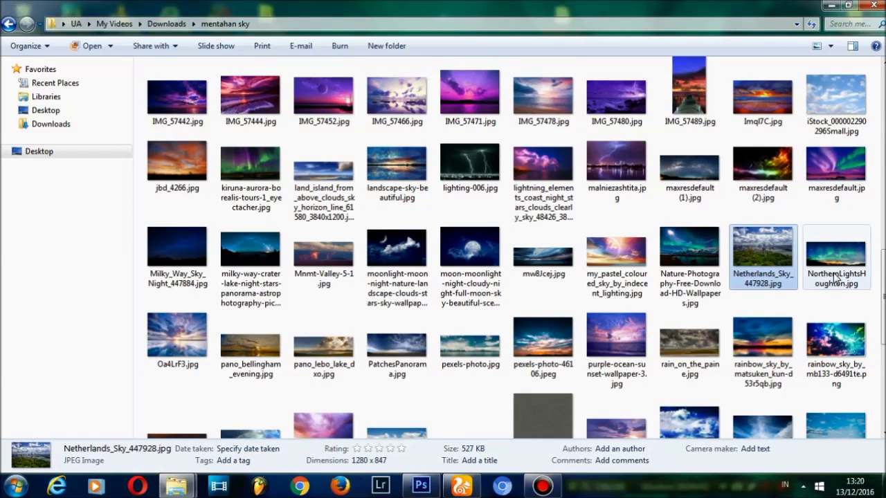
left_click(834, 273)
left_click(839, 326)
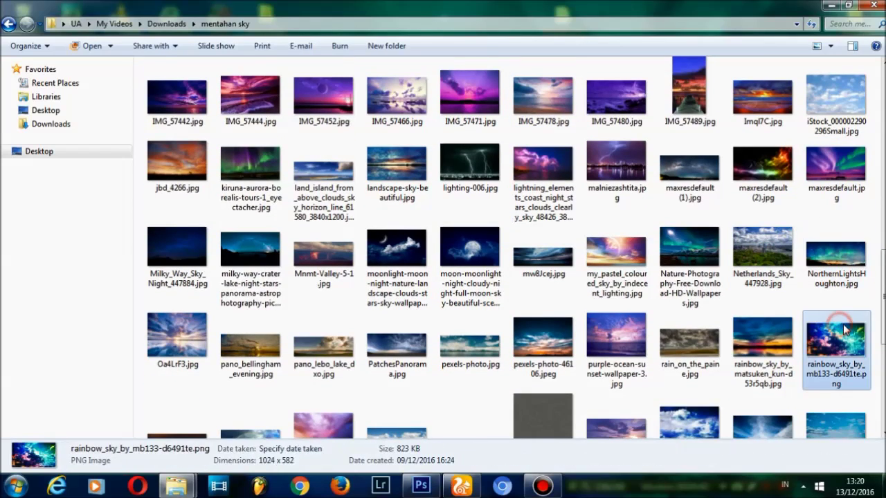
scroll(839, 326, "down", 5)
left_click(835, 256)
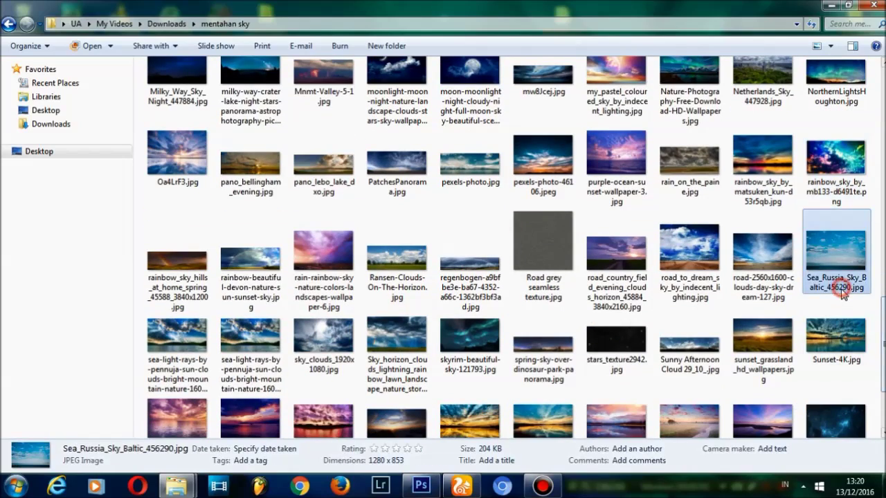
left_click(849, 325)
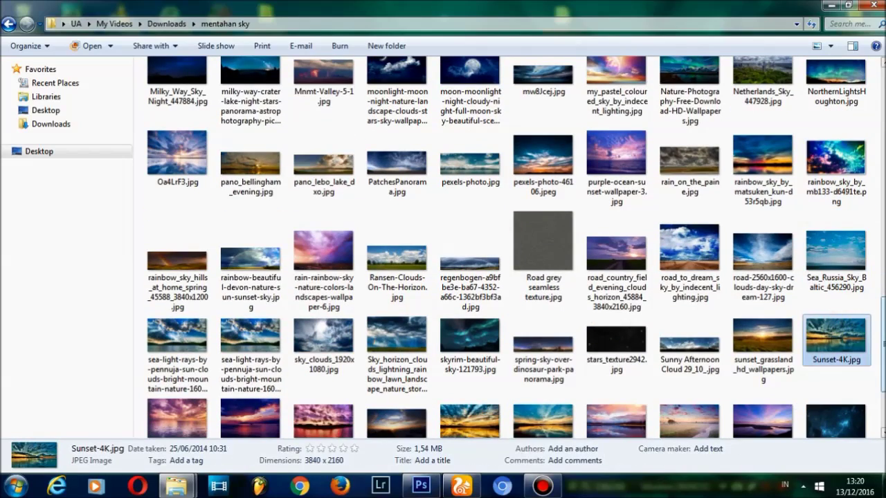
scroll(837, 325, "down", 3)
Step: Compare the remaining sunset and cloud photos, then select Sunset-4K.jpg
left_click(763, 300)
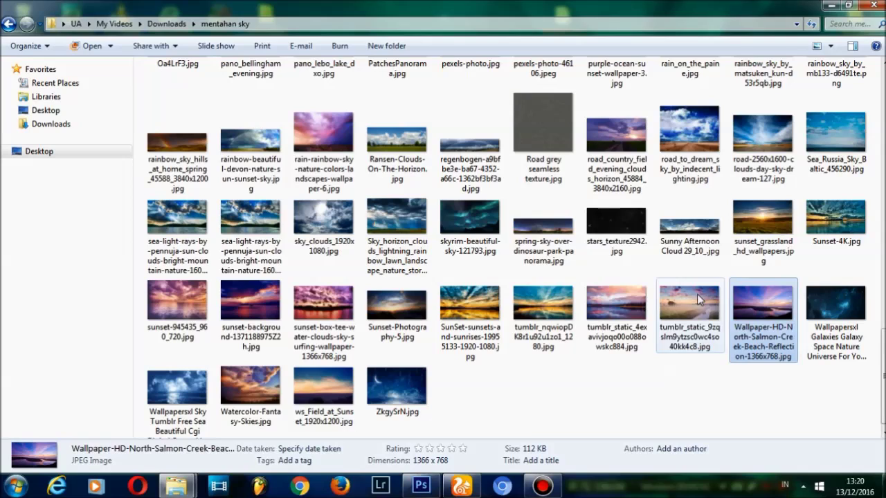
left_click(483, 306)
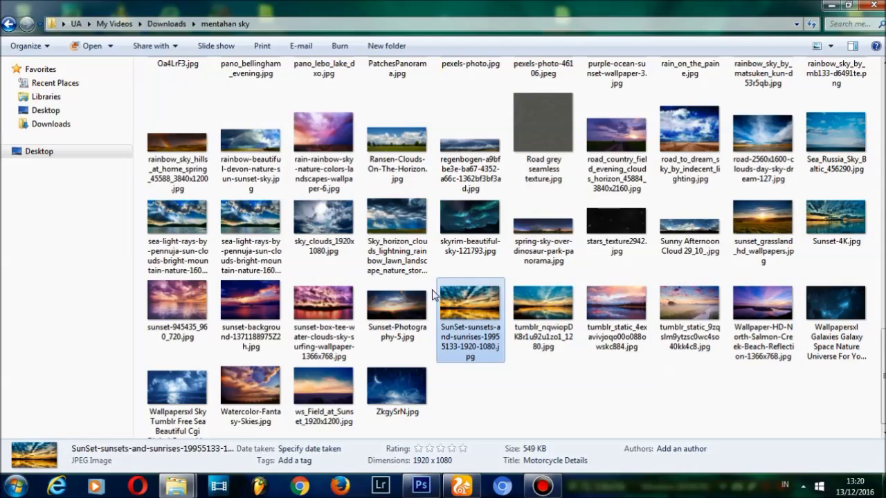
left_click(400, 299)
left_click(322, 317)
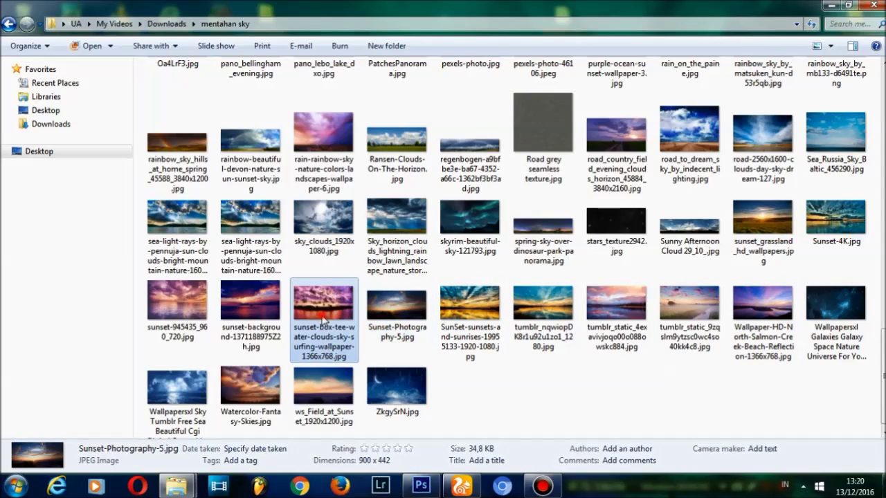
left_click(375, 236)
left_click(336, 220)
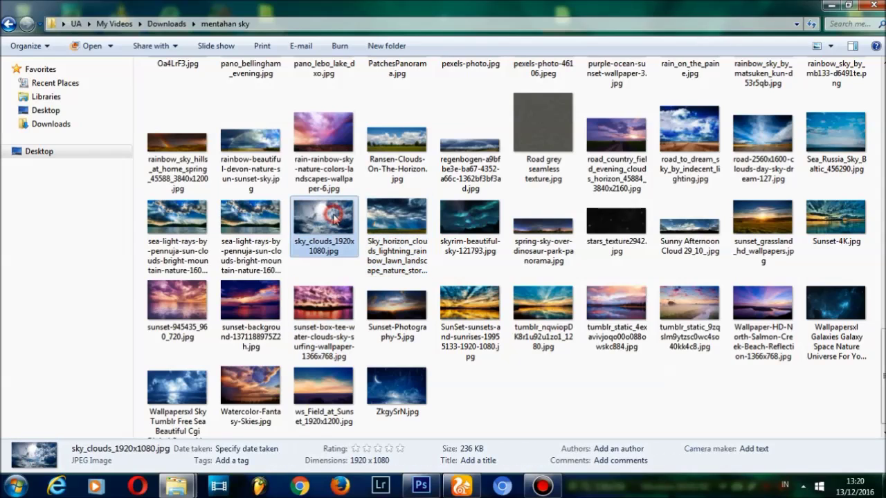
left_click(418, 138)
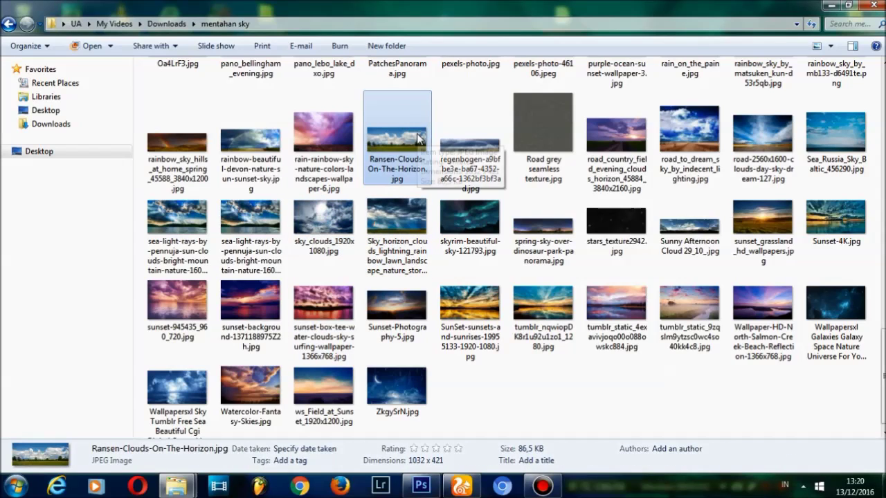
left_click(841, 166)
left_click(851, 224)
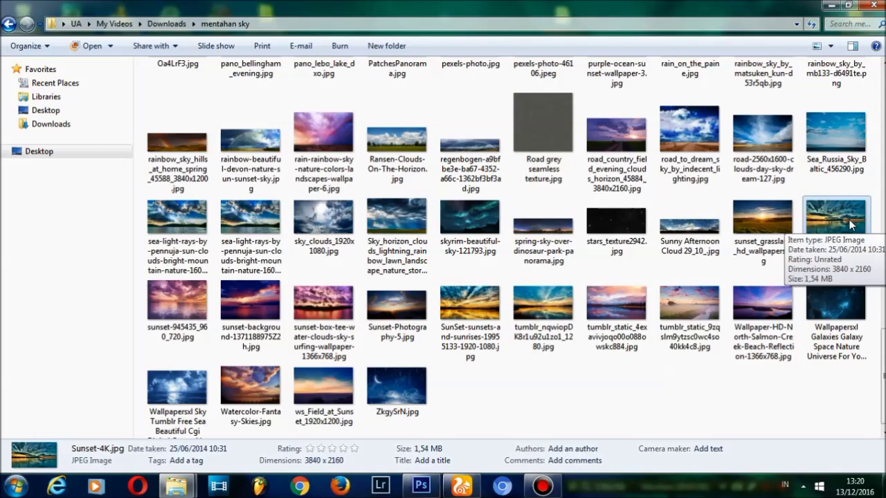
double_click(851, 224)
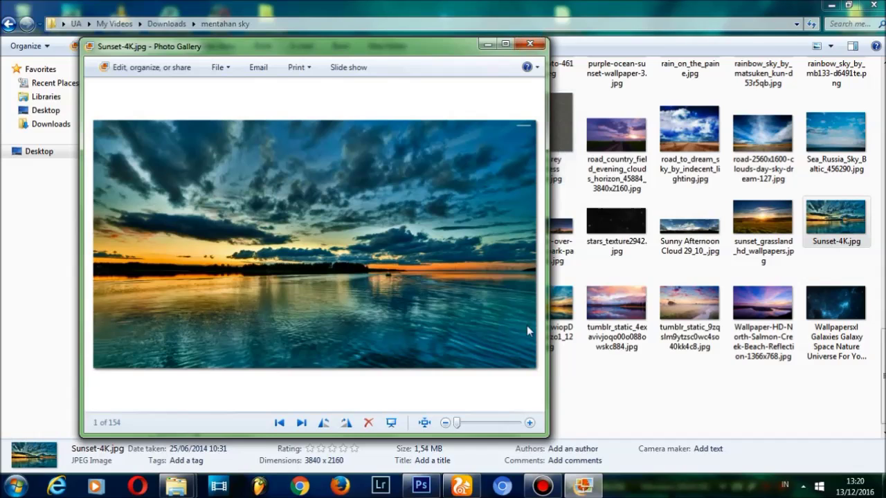
mouse_move(457, 426)
left_mouse_down()
mouse_move(479, 426)
mouse_move(456, 427)
left_mouse_up()
left_click(529, 45)
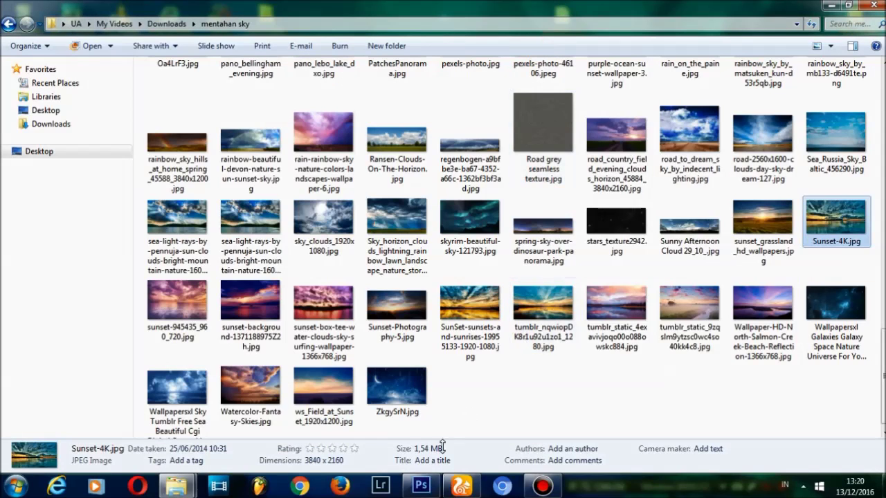
left_click(424, 487)
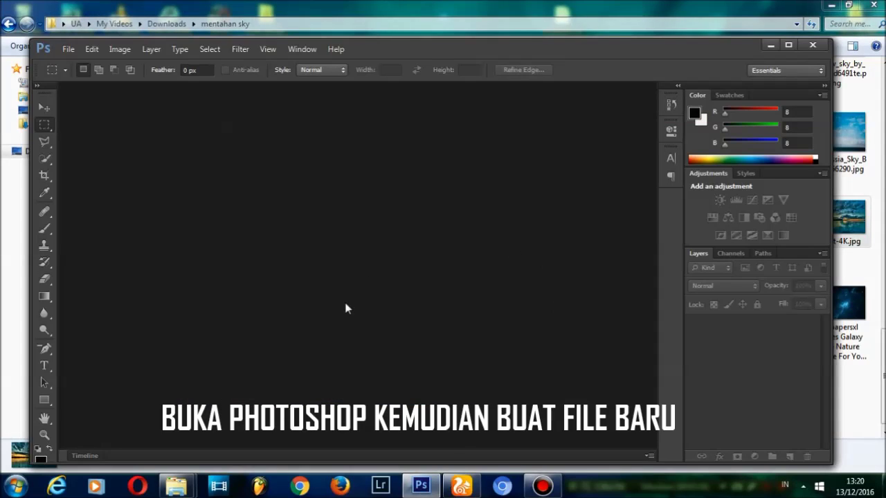
Step: Create a new document 2048 pixels wide by 2048 pixels high
left_click(69, 49)
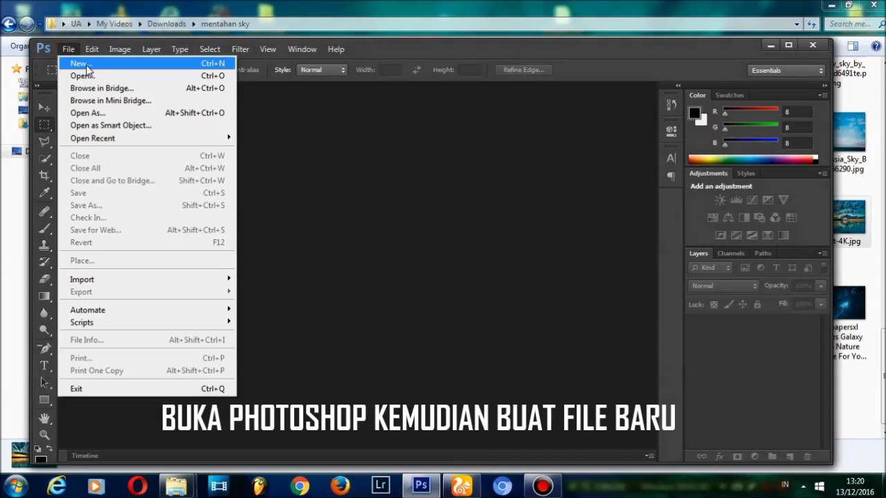
left_click(78, 61)
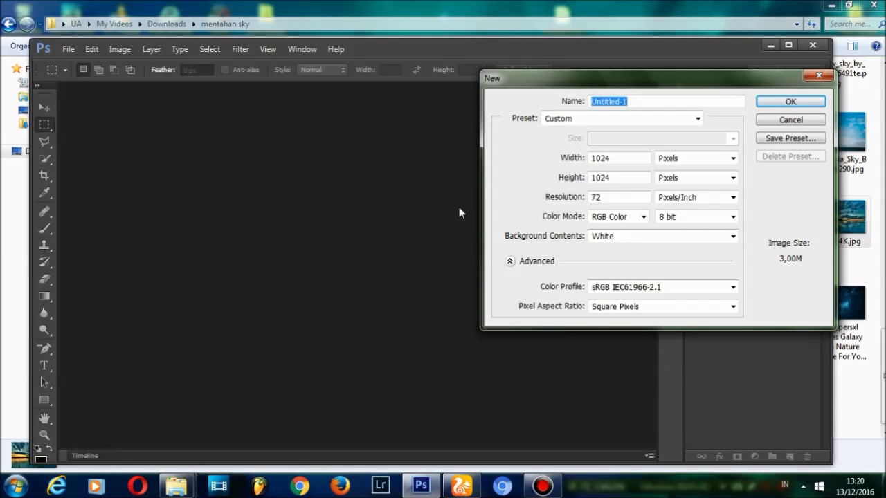
double_click(628, 157)
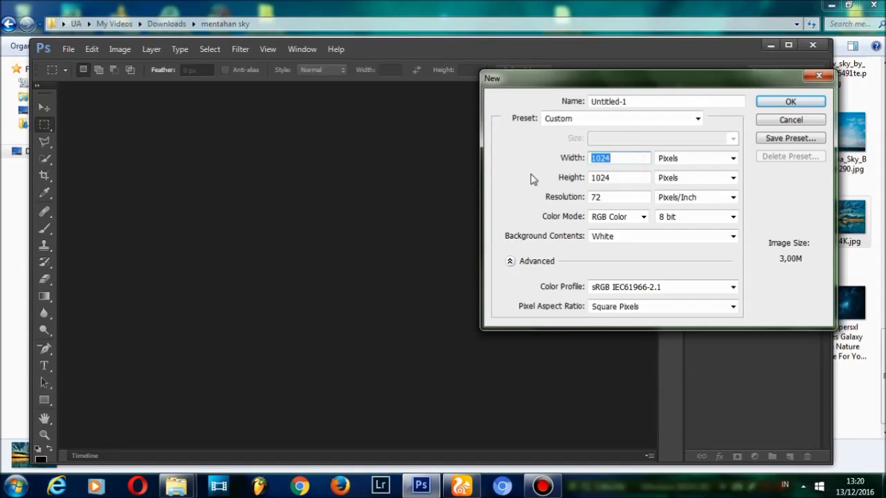
type("2")
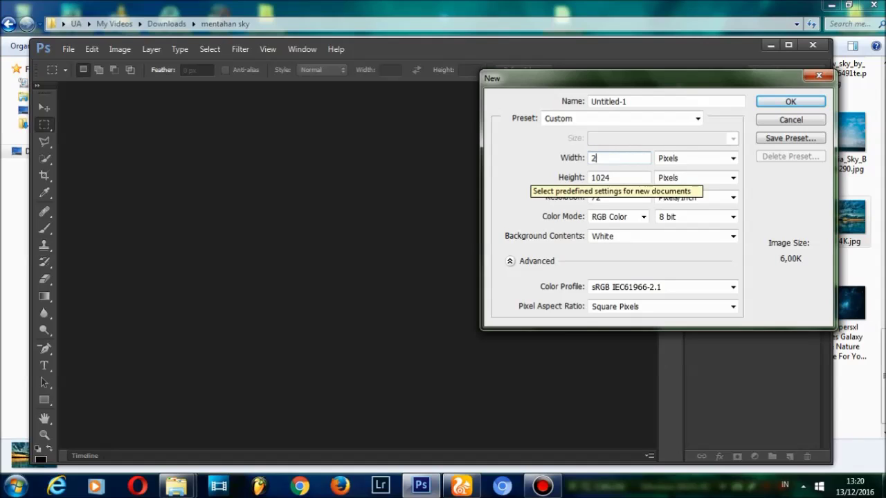
type("048")
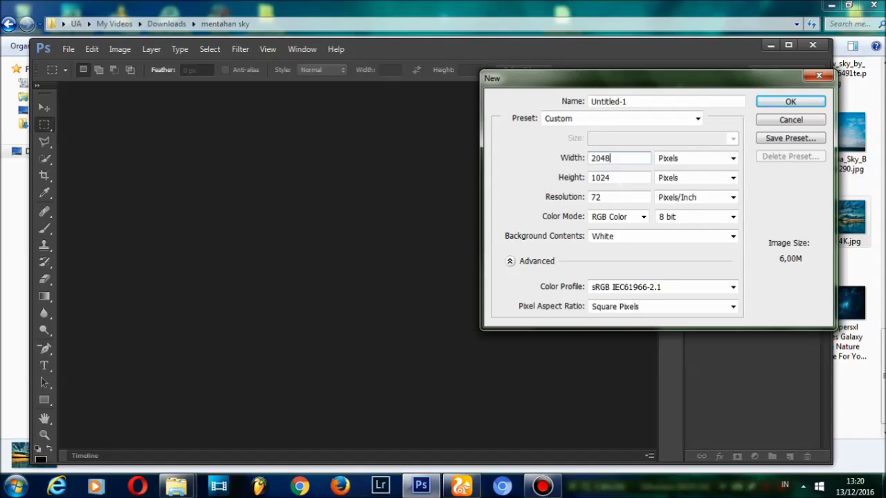
left_click(617, 177)
type("048")
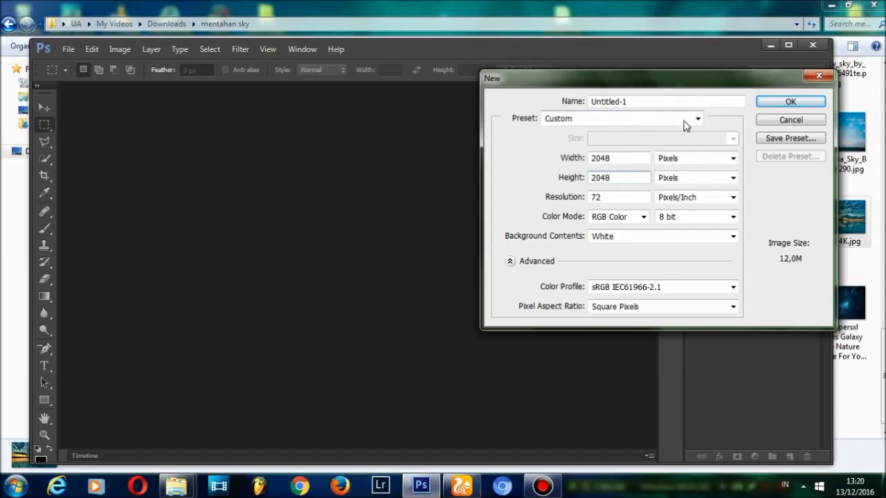
left_click(765, 103)
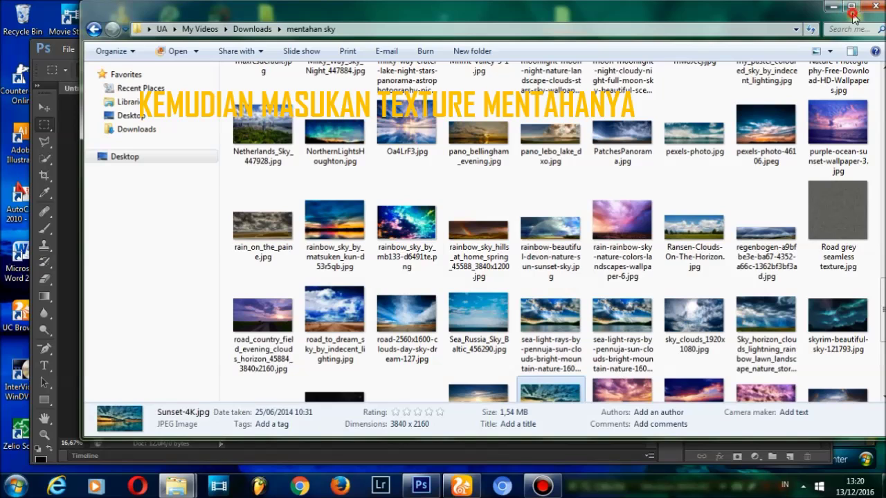
Step: Maximize Explorer and drag Sunset-4K.jpg onto the Untitled-1 canvas in Photoshop
left_click(852, 8)
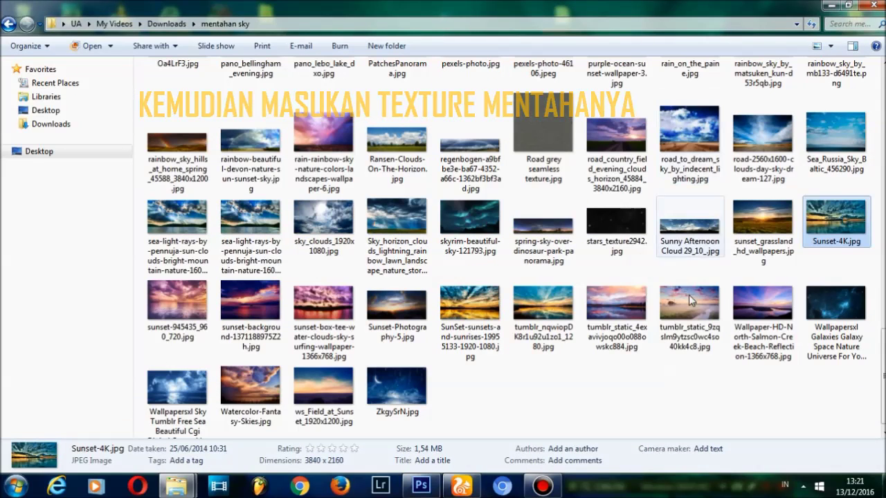
left_click_drag(836, 221, 406, 349)
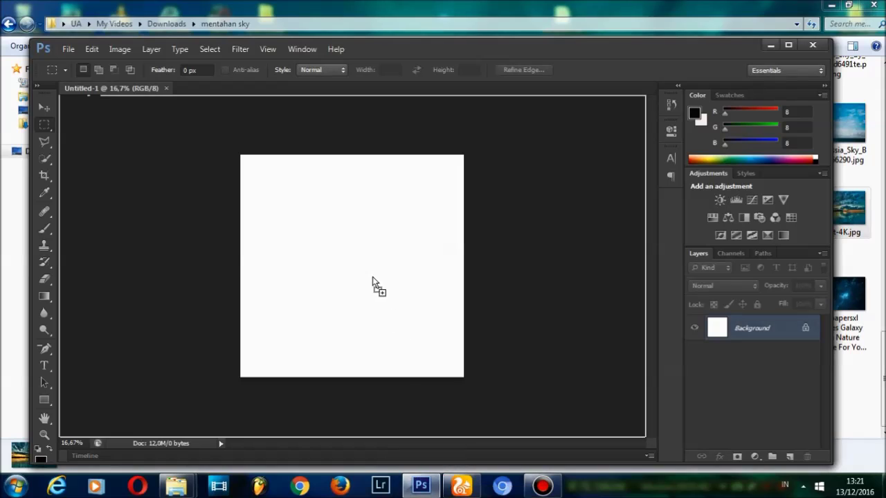
left_click_drag(404, 342, 371, 282)
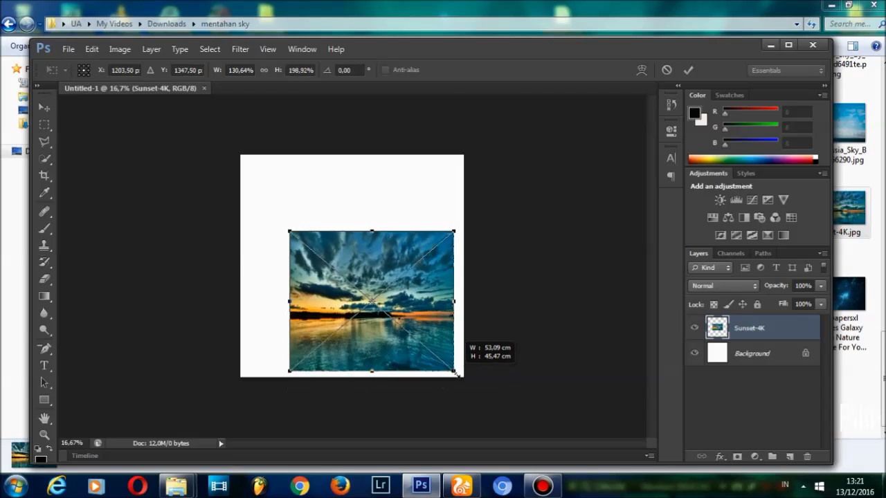
Step: Stretch the Sunset-4K layer by its corner handles to fill the square canvas and commit
left_click_drag(414, 302, 463, 377)
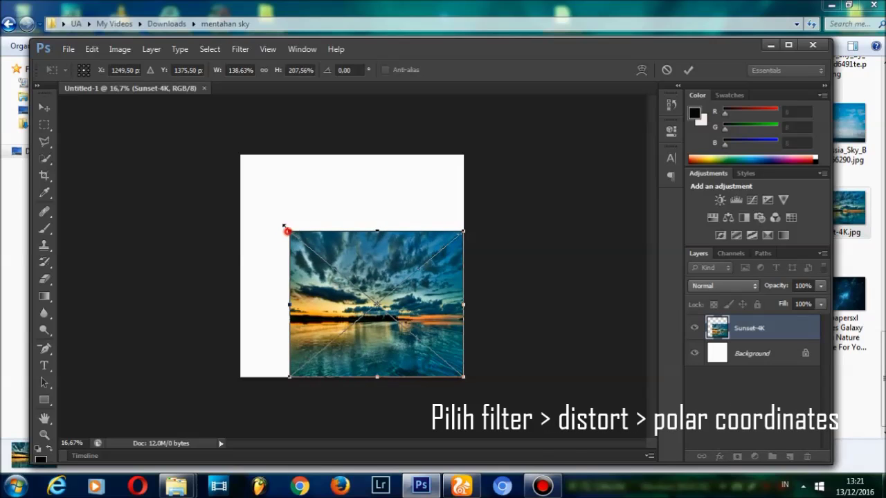
left_click_drag(287, 231, 231, 155)
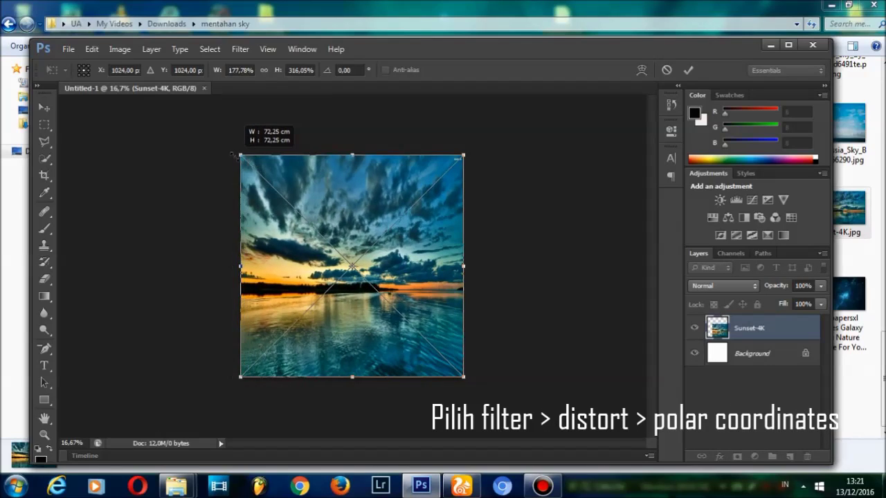
left_click(687, 70)
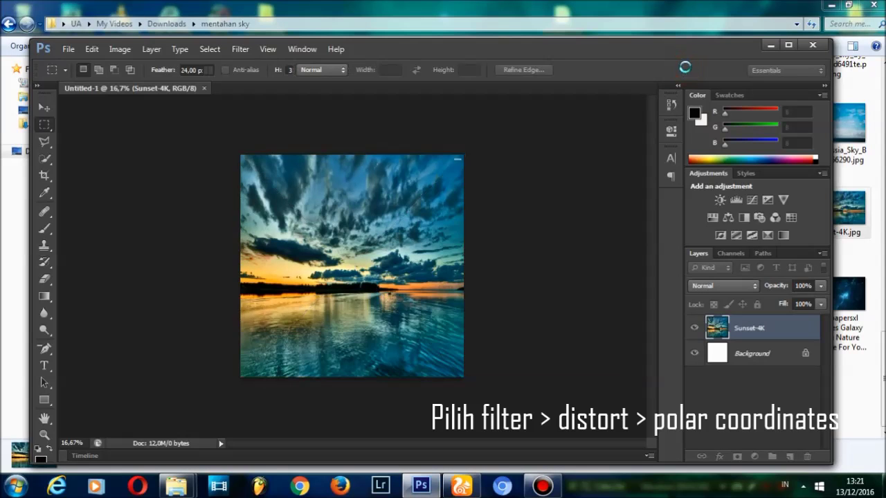
Step: Apply the Polar Coordinates filter with Rectangular to Polar to the Sunset-4K layer
left_click(240, 49)
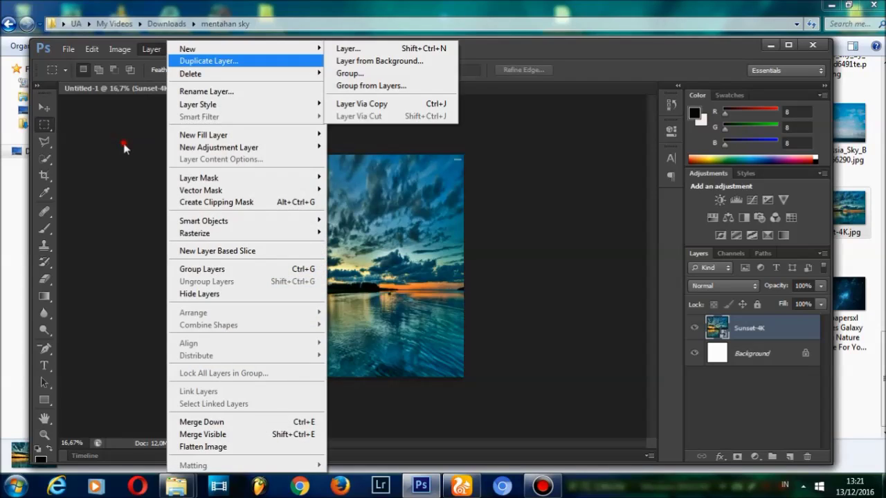
left_click(254, 25)
left_click(239, 52)
mouse_move(251, 192)
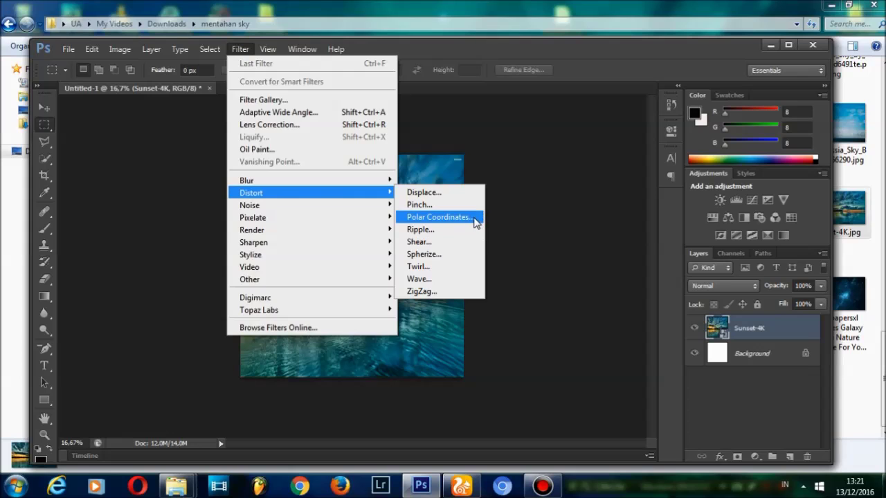
left_click(475, 218)
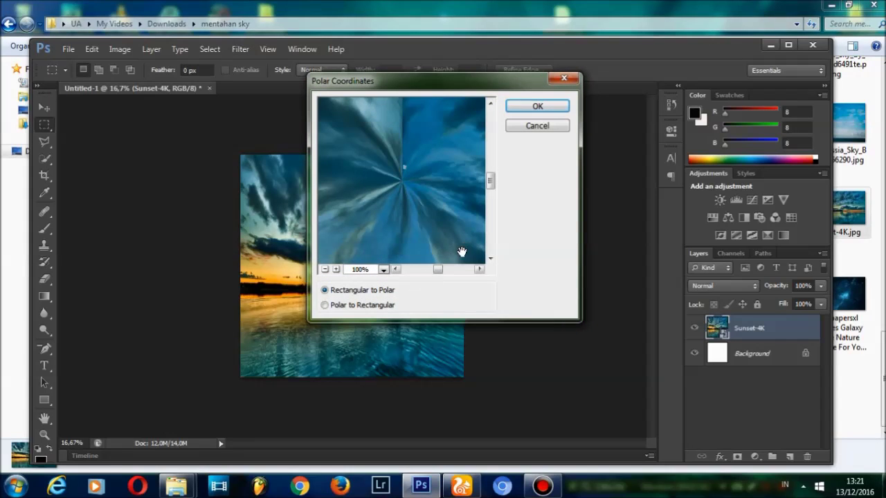
mouse_move(438, 276)
left_mouse_down()
mouse_move(420, 279)
mouse_move(459, 284)
mouse_move(452, 274)
mouse_move(435, 282)
left_mouse_up()
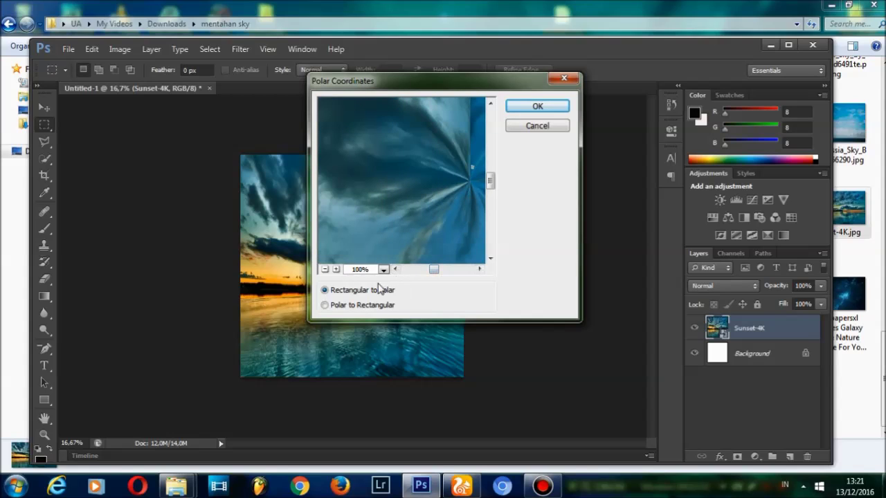
left_click(538, 106)
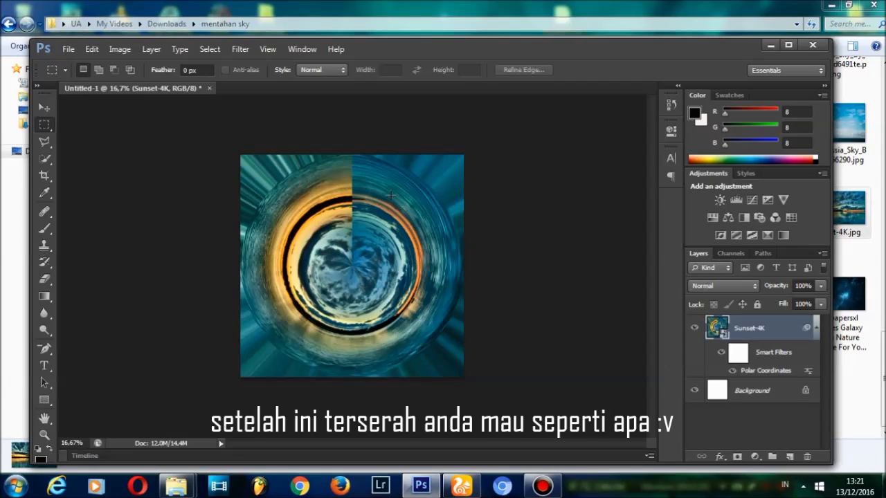
Step: Apply the Spherize filter with Amount set to 29
left_click(239, 53)
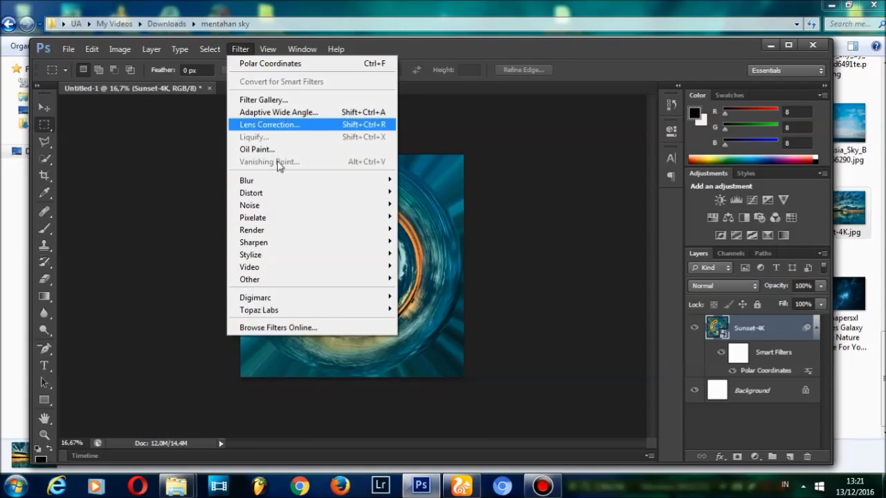
mouse_move(251, 192)
left_click(438, 254)
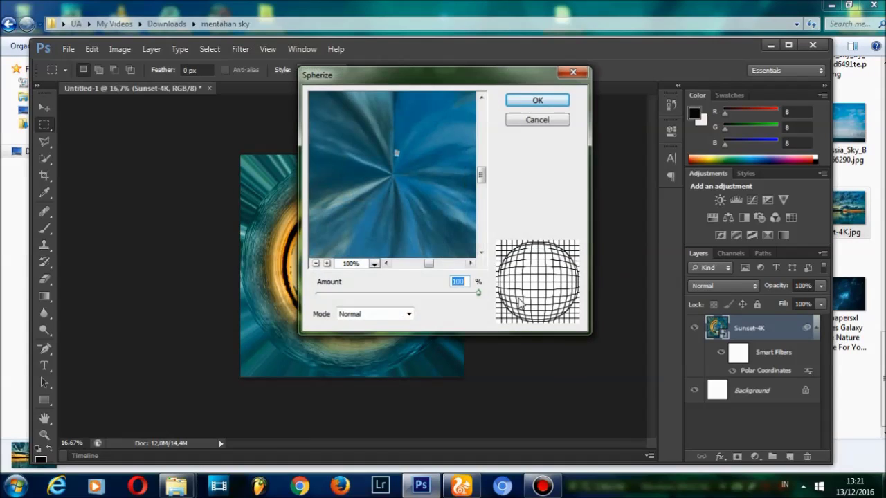
left_click_drag(479, 293, 421, 294)
mouse_move(428, 264)
left_mouse_down()
mouse_move(459, 269)
mouse_move(447, 272)
mouse_move(450, 296)
mouse_move(471, 296)
left_mouse_up()
left_click(558, 100)
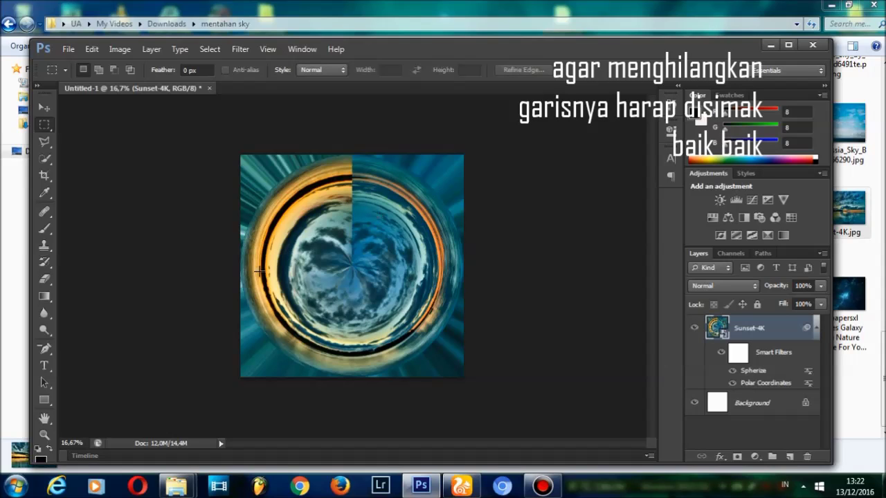
Step: Zoom in to inspect the vertical seam, then zoom back out to the whole image
left_click(45, 436)
left_click(83, 70)
left_click(360, 239)
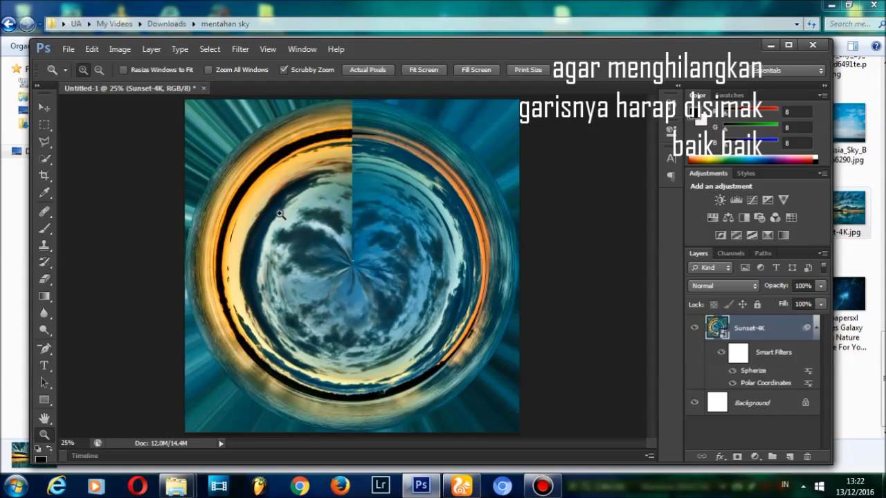
left_click(353, 109)
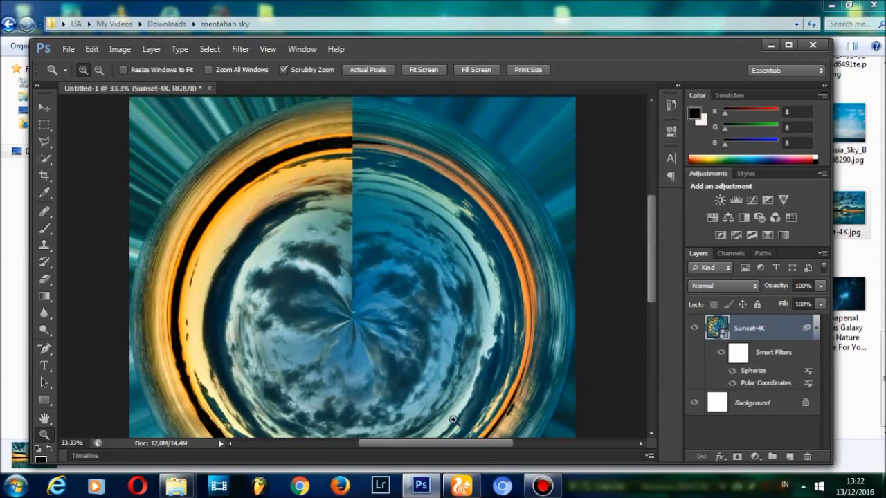
left_click_drag(650, 255, 653, 265)
left_click(99, 70)
left_click(150, 106)
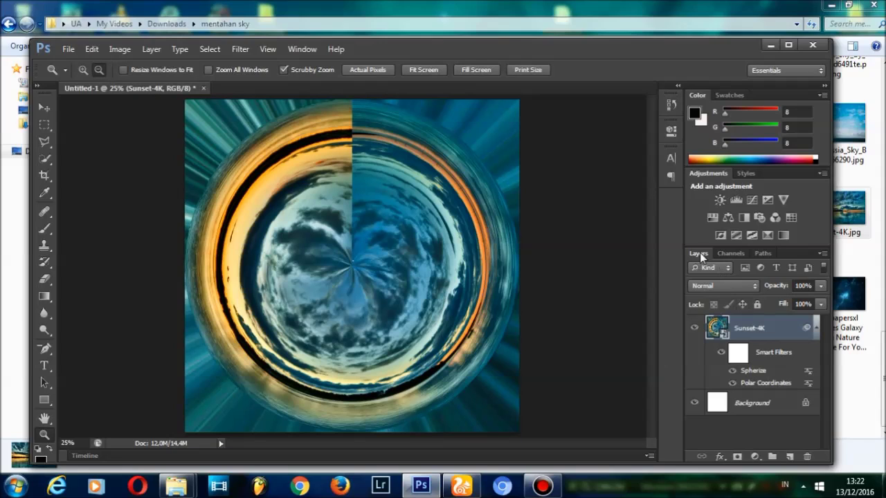
Step: Start erasing the seam and confirm rasterizing the Sunset-4K layer when prompted
left_click(45, 279)
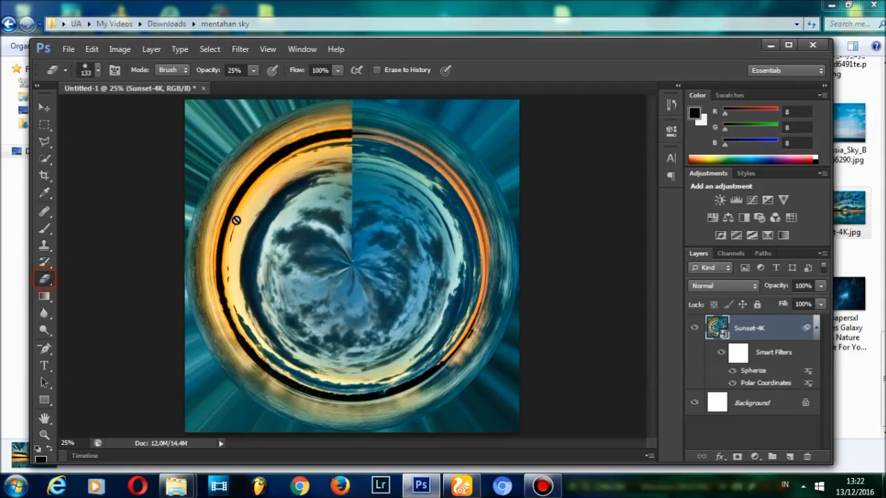
left_click(272, 266)
left_click(406, 220)
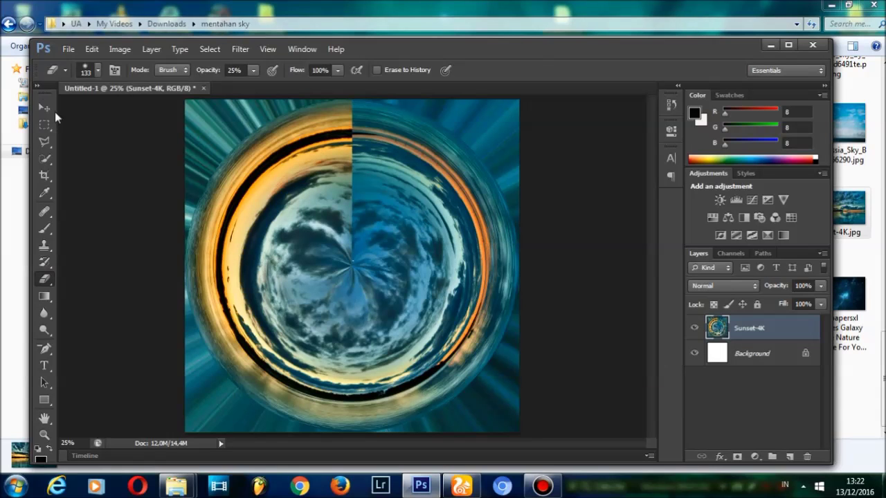
left_click(43, 108)
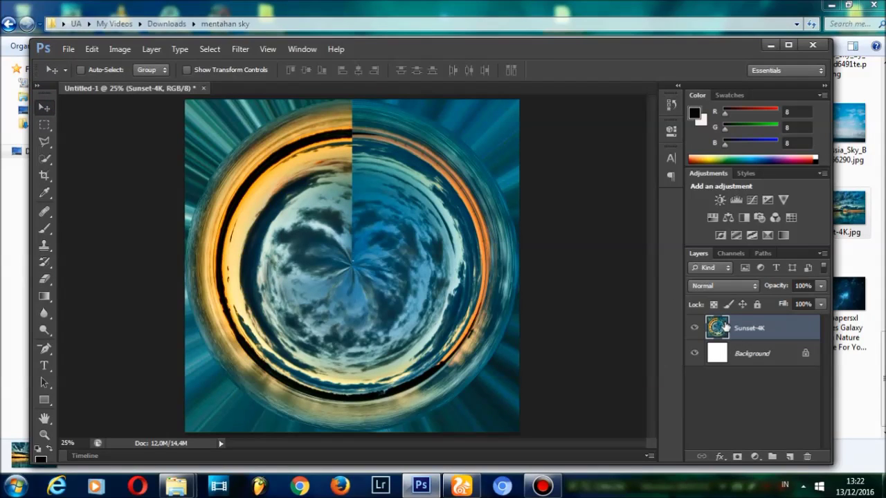
right_click(743, 331)
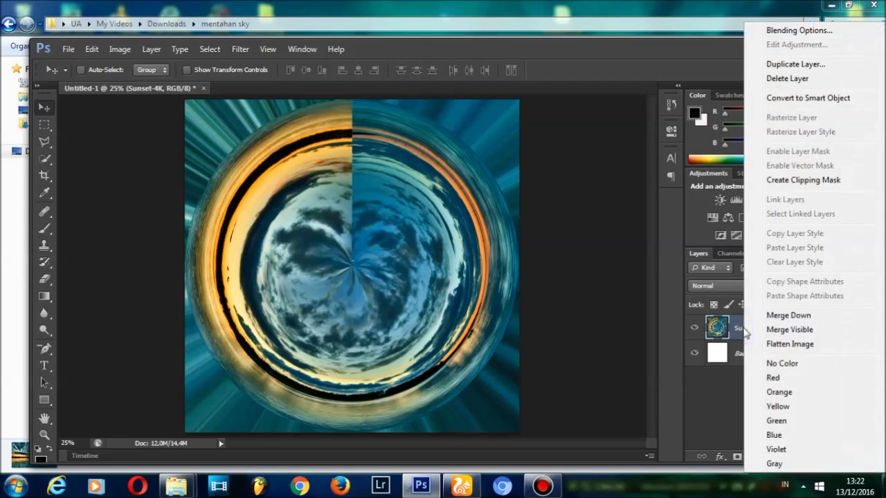
Step: Duplicate Sunset-4K and rotate the copy about 42° counterclockwise with Free Transform
left_click(789, 64)
left_click(575, 147)
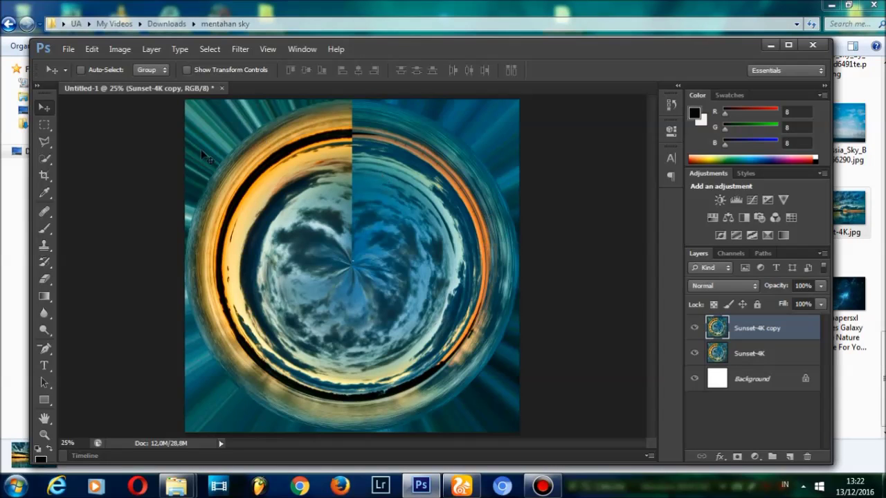
key("ctrl+t")
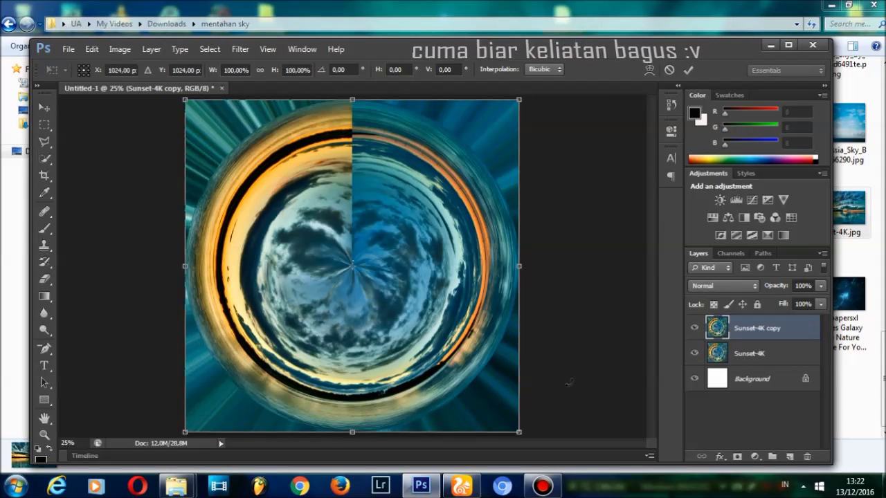
left_click_drag(557, 418, 631, 253)
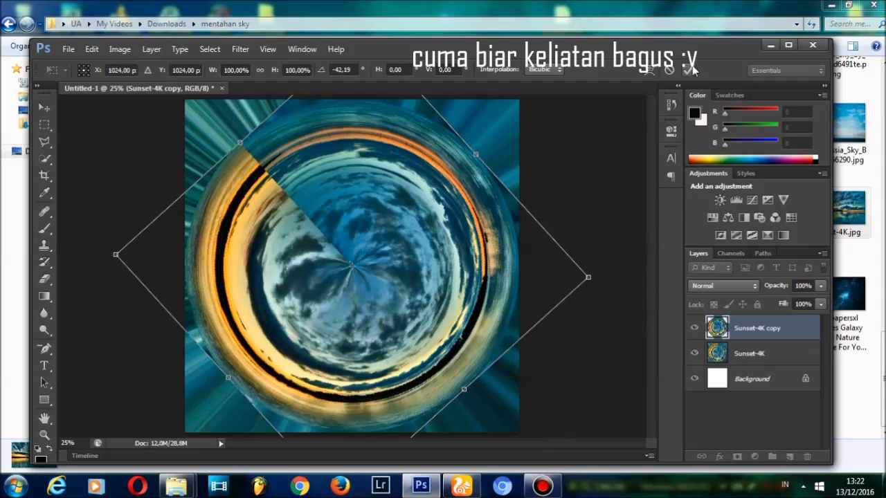
left_click(690, 69)
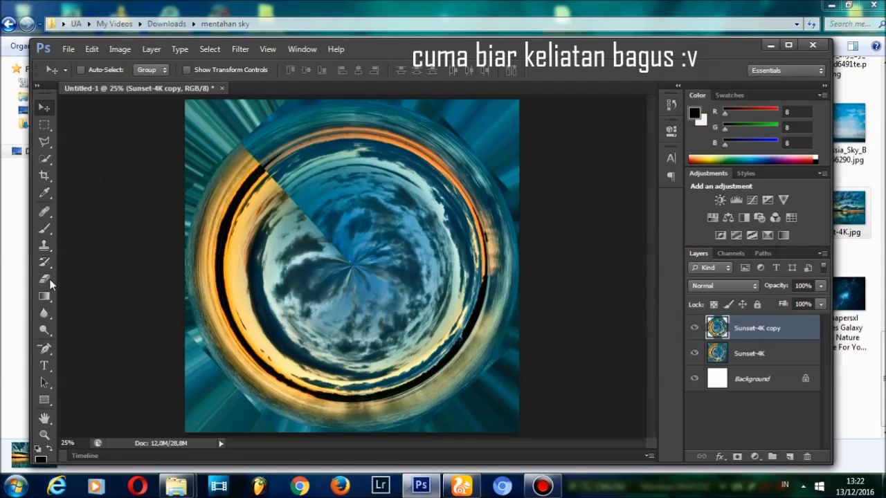
left_click(45, 277)
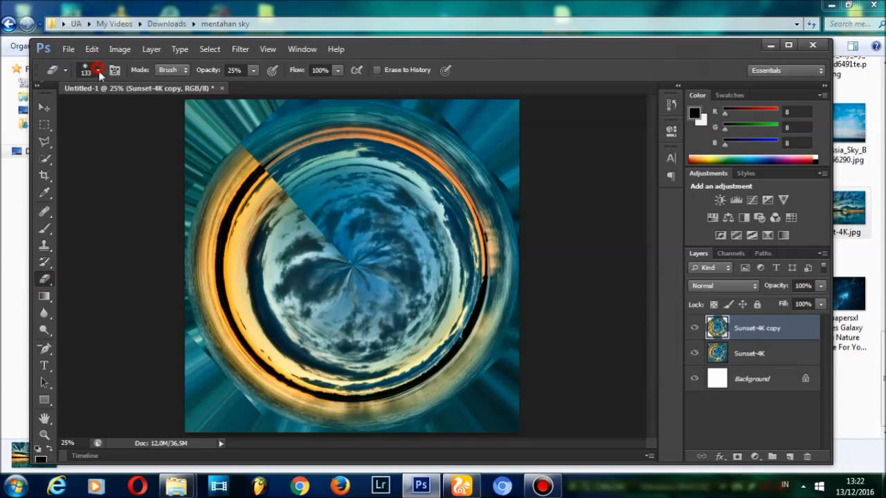
Step: Enlarge the soft eraser brush and erase along the rotated copy's top edge
left_click(98, 70)
mouse_move(125, 112)
left_mouse_down()
mouse_move(168, 115)
mouse_move(131, 113)
left_mouse_up()
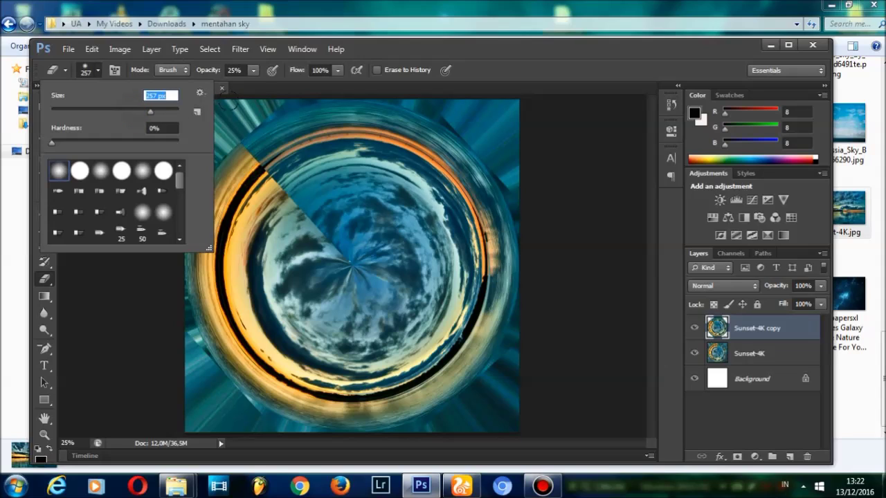
left_click(254, 70)
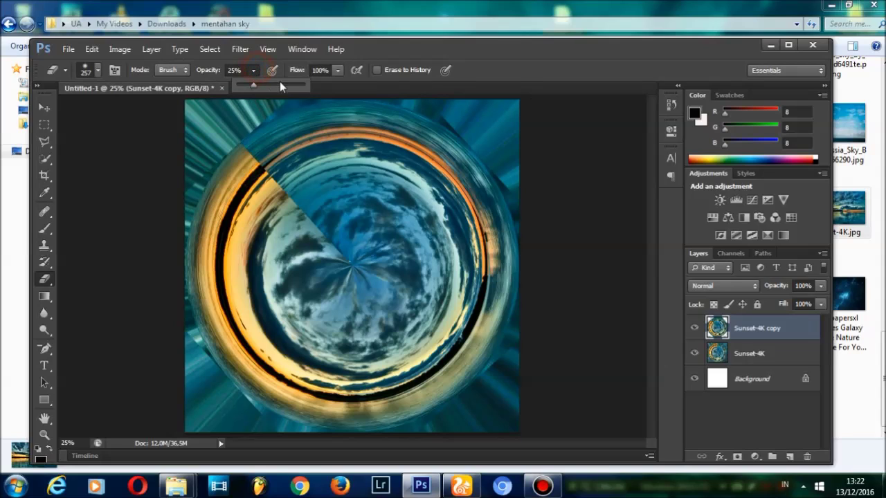
left_click(179, 156)
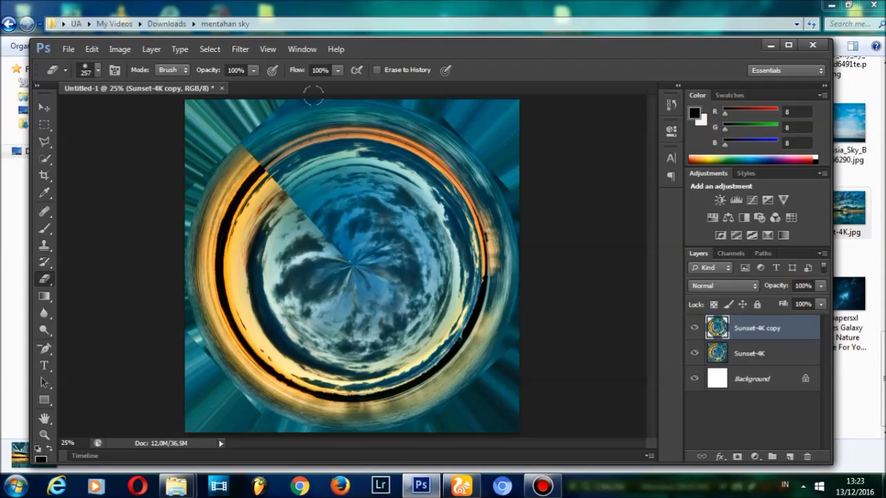
left_click(154, 247)
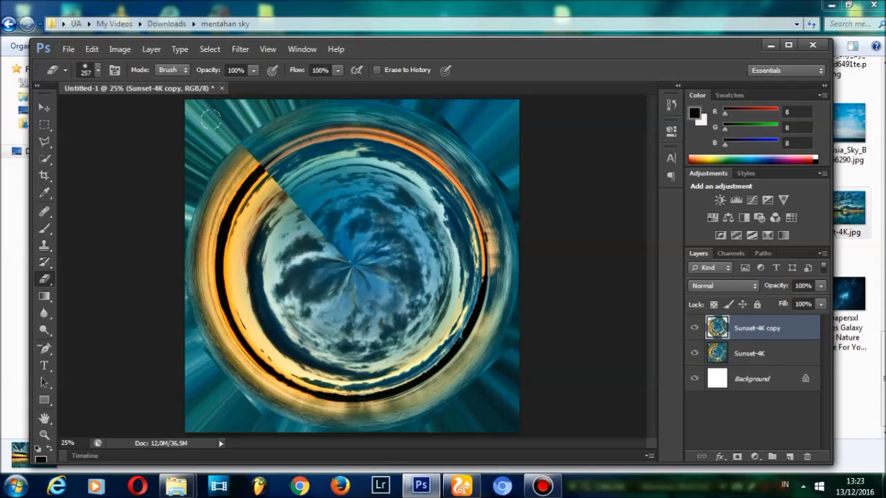
left_click(423, 97)
left_click_drag(526, 176, 551, 271)
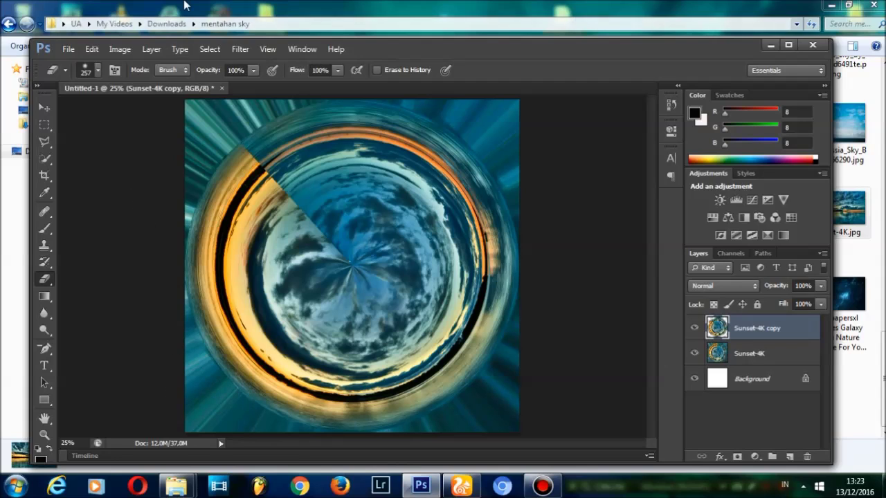
Step: Lower eraser opacity to about 26% and blend away the upper-left seam edges
left_click(253, 69)
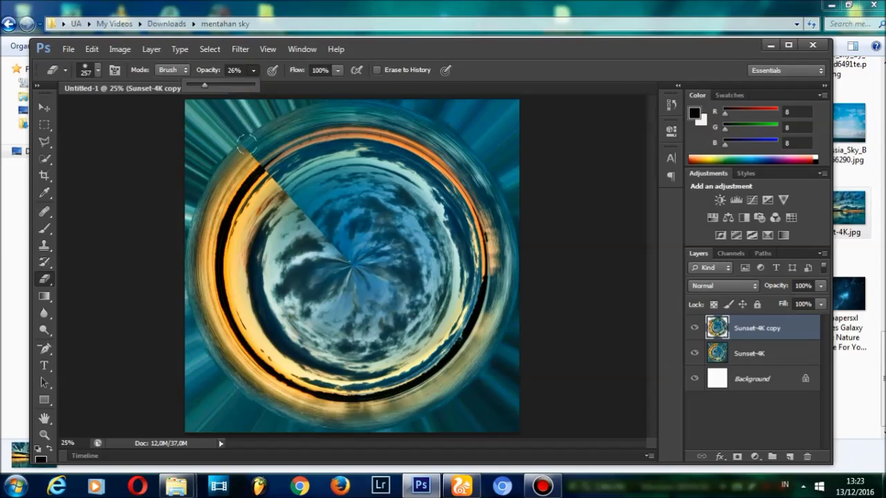
left_click_drag(254, 154, 262, 153)
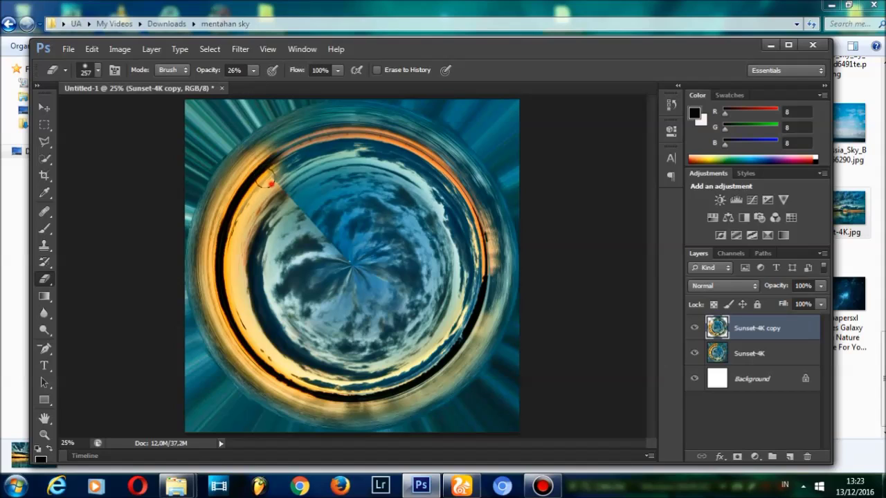
left_click_drag(276, 175, 275, 183)
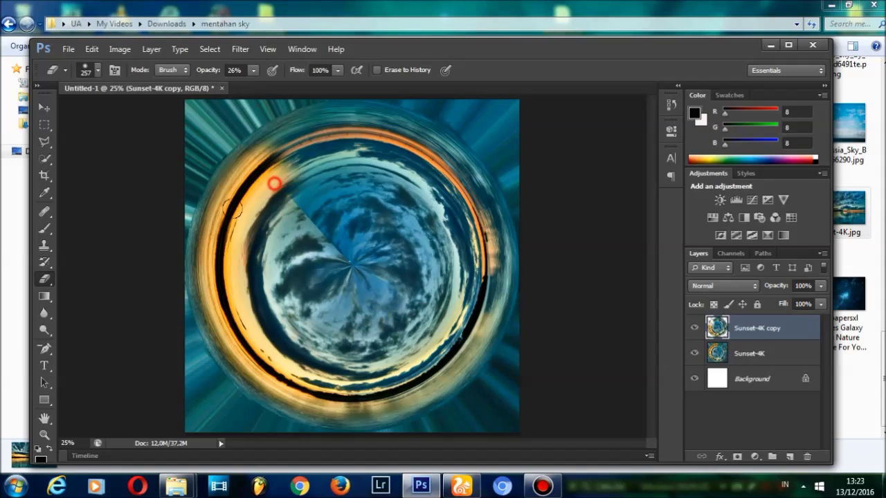
mouse_move(275, 183)
left_mouse_down()
mouse_move(253, 184)
mouse_move(300, 205)
mouse_move(320, 231)
left_mouse_up()
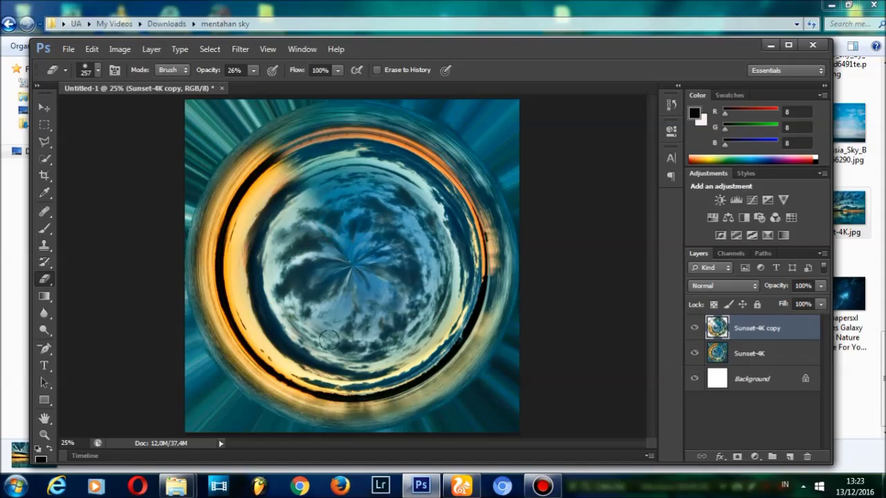
mouse_move(278, 136)
left_mouse_down()
mouse_move(293, 128)
mouse_move(237, 156)
left_mouse_up()
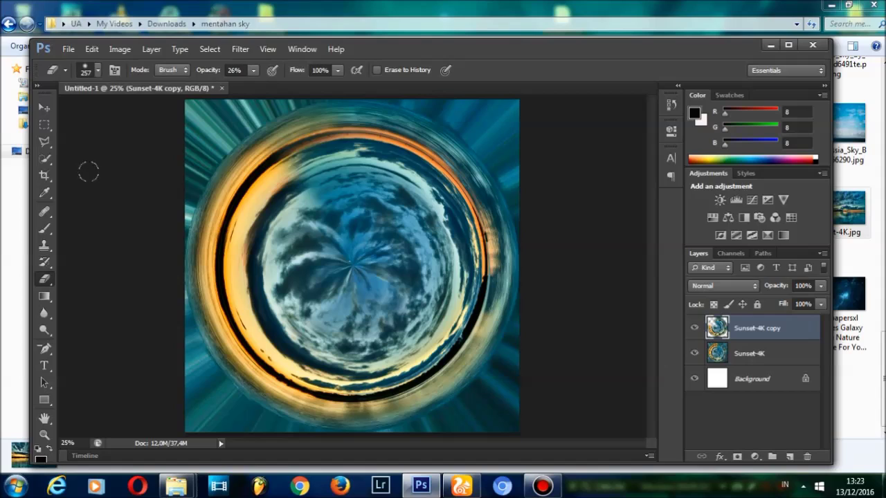
left_click(44, 109)
left_click(120, 154)
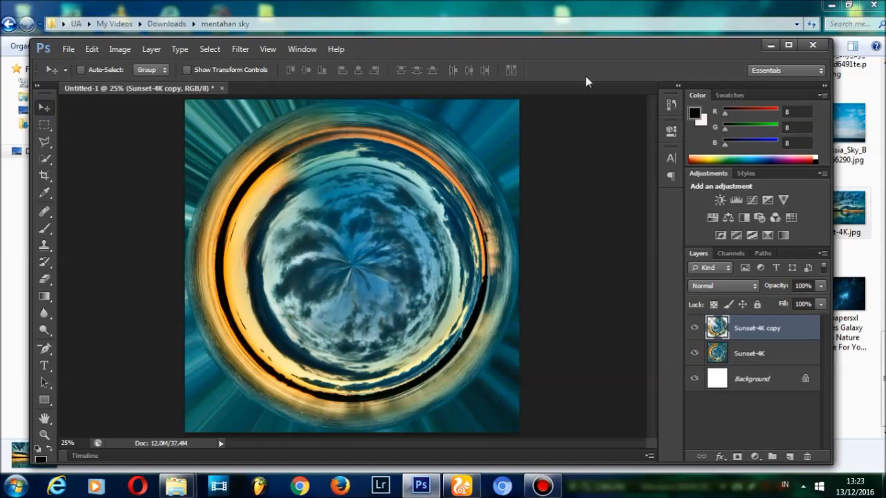
Step: Apply a strong Twirl distortion with a high Angle to the Sunset-4K copy layer
left_click(232, 51)
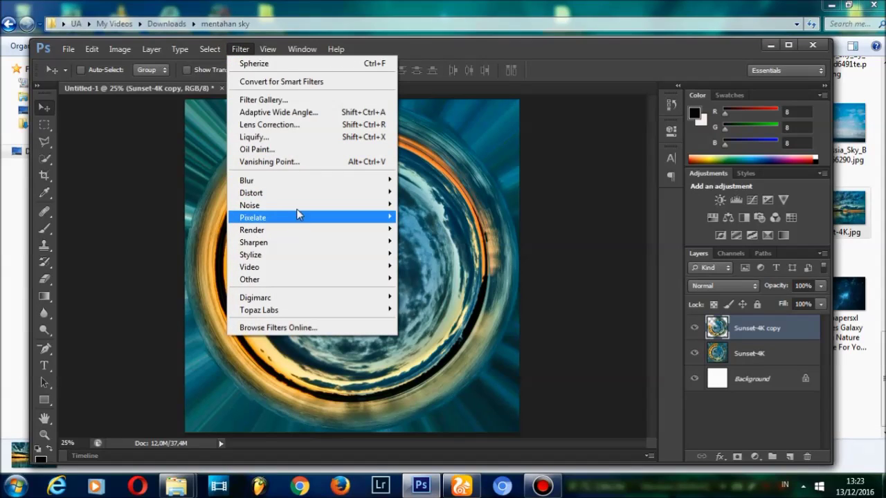
mouse_move(312, 193)
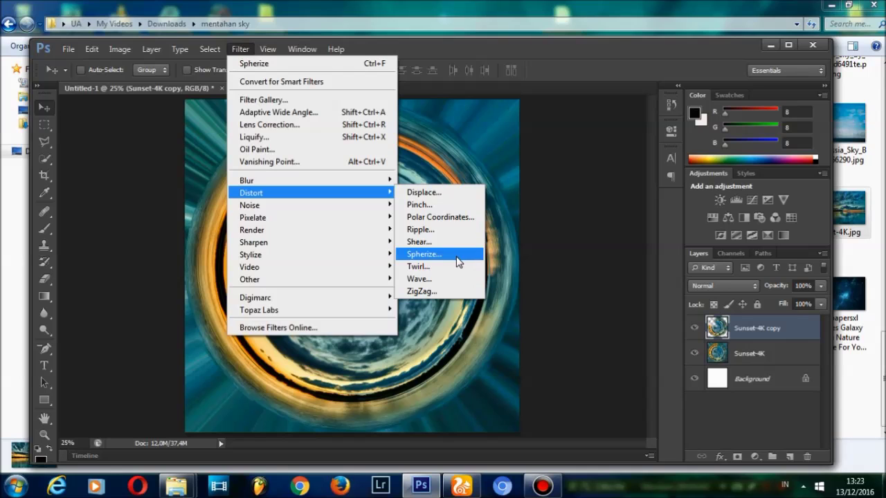
left_click(448, 268)
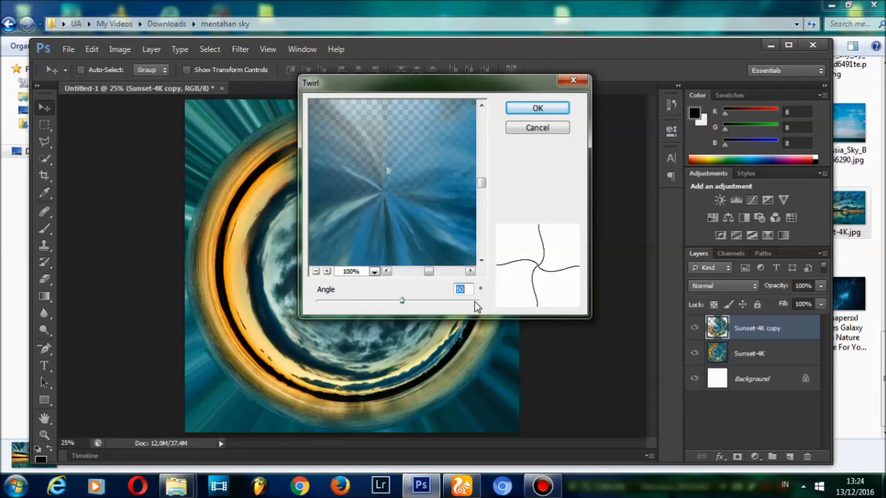
left_click(401, 303)
mouse_move(403, 303)
left_mouse_down()
mouse_move(455, 308)
mouse_move(366, 310)
mouse_move(412, 313)
mouse_move(402, 311)
left_mouse_up()
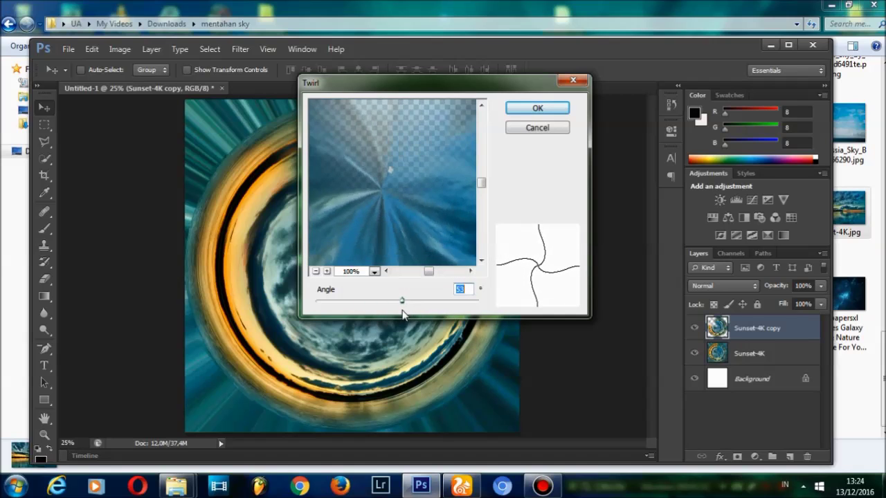
left_click(530, 106)
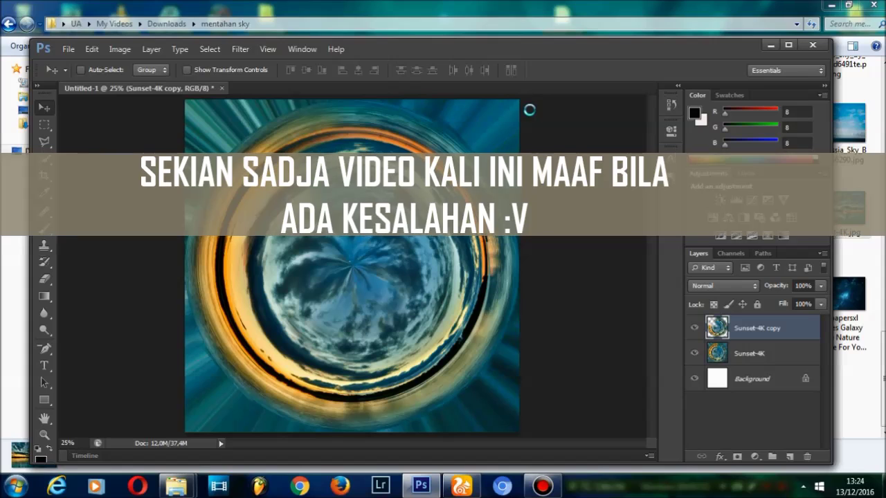